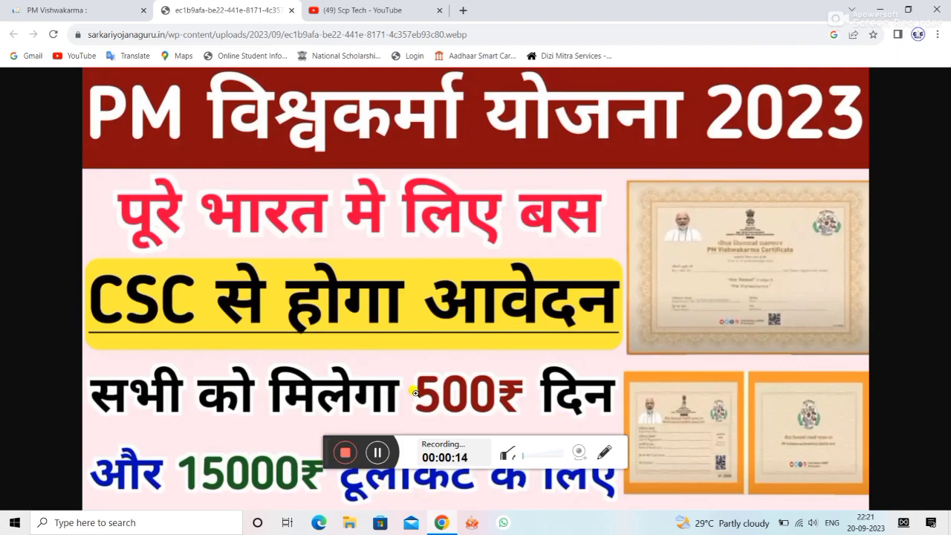
{"action": "left_click", "coordinate": [378, 455]}
{"action": "left_click", "coordinate": [377, 453]}
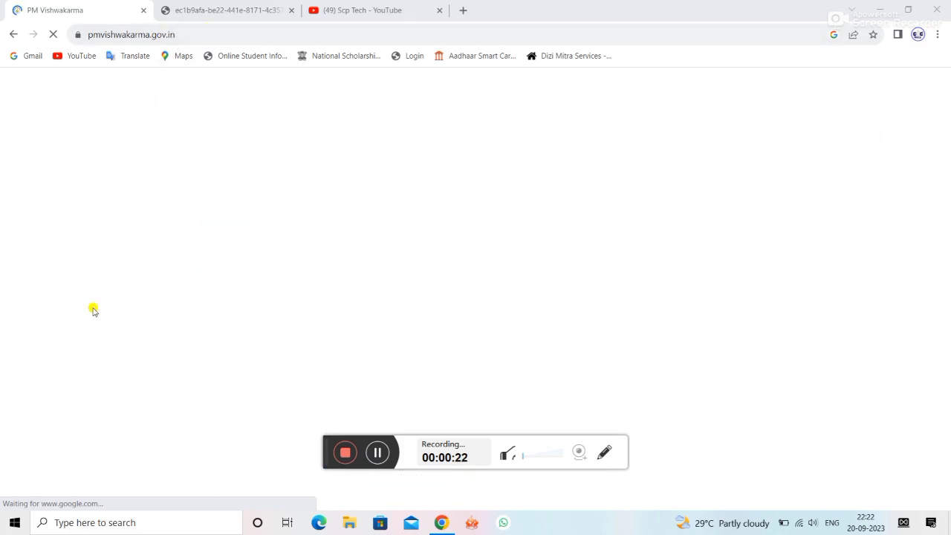
{"action": "left_click", "coordinate": [380, 456]}
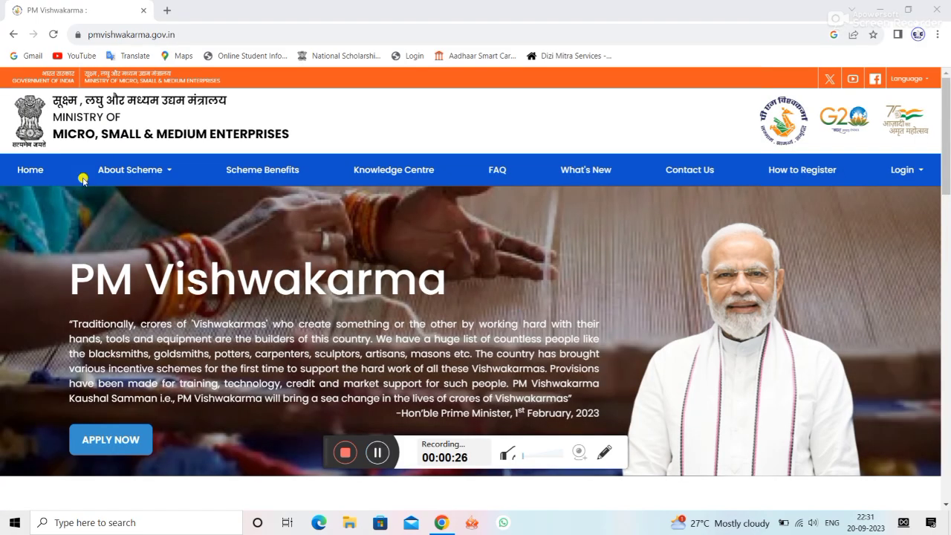
- View the scheme's Eligibility Criteria and close them again
{"action": "left_click", "coordinate": [125, 167]}
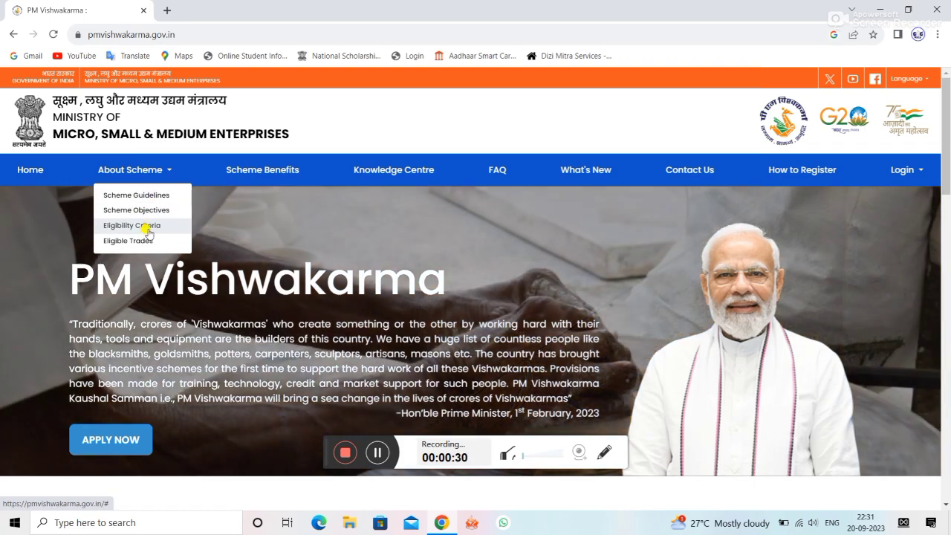
{"action": "left_click", "coordinate": [148, 231]}
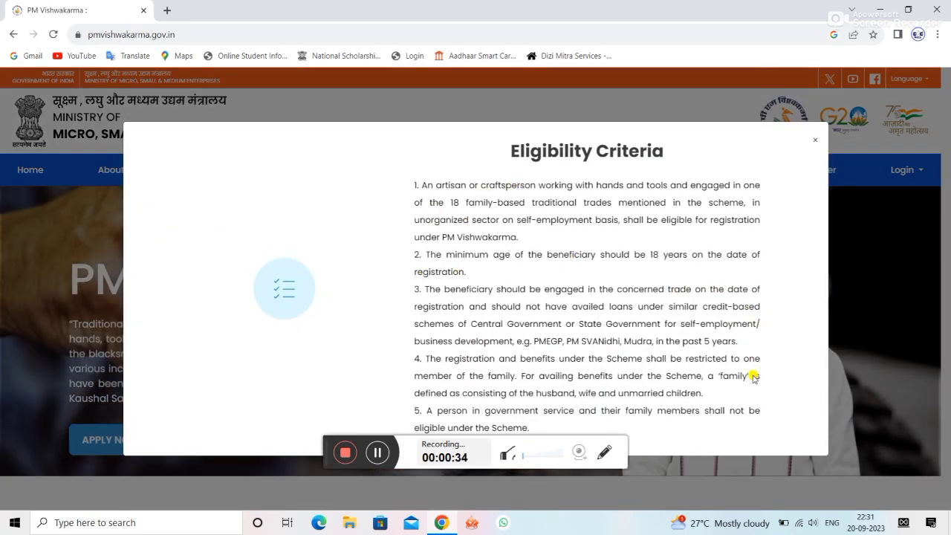
{"action": "left_click", "coordinate": [845, 289]}
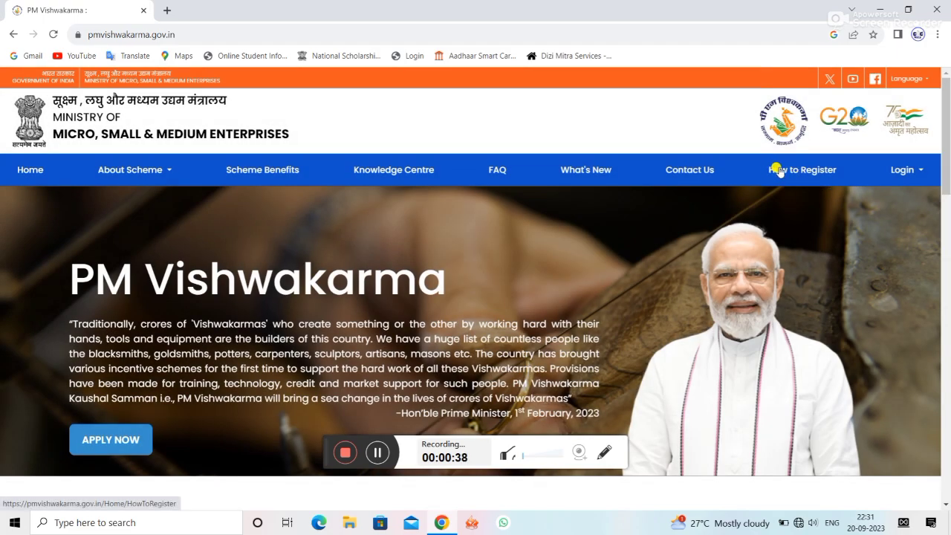
- Review the four steps on the How to Register page and return to the home page
{"action": "left_click", "coordinate": [779, 169]}
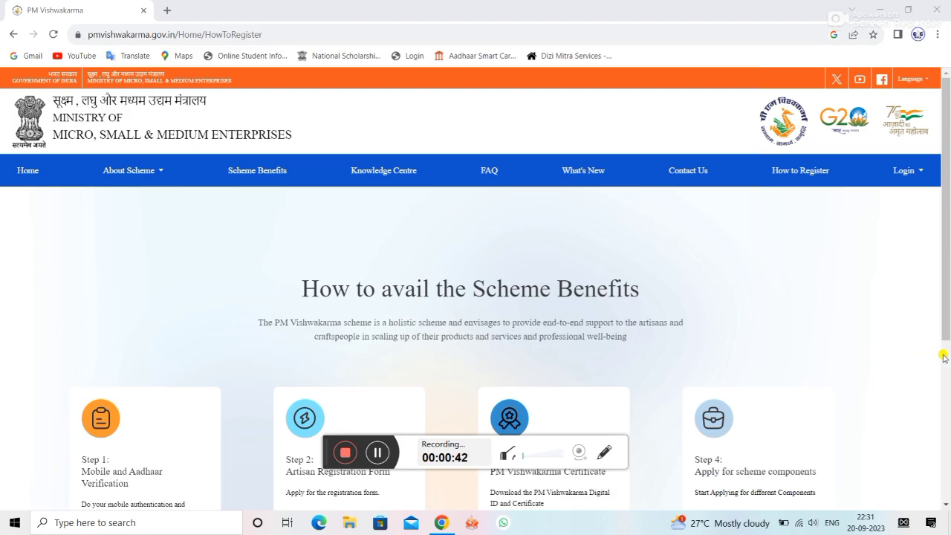
{"action": "scroll", "coordinate": [949, 350], "scroll_direction": "down", "scroll_amount": 4}
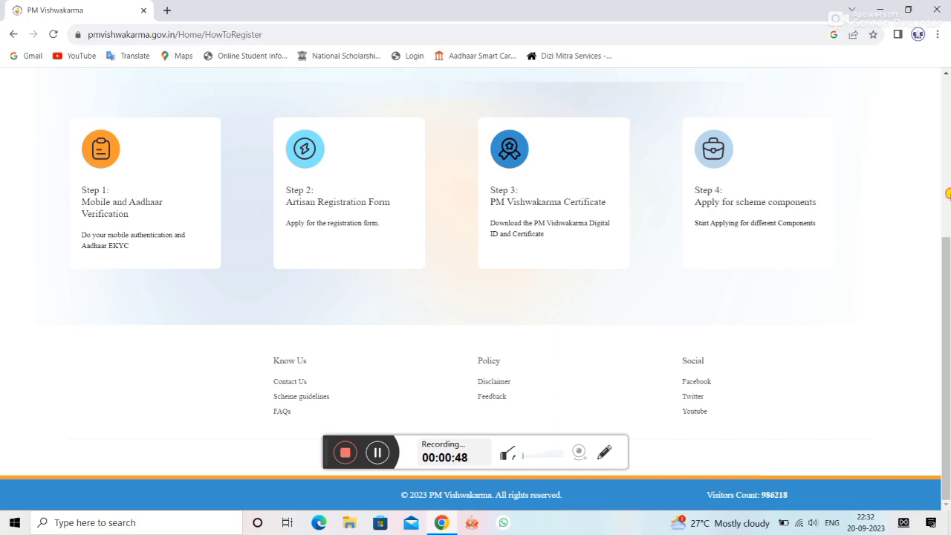
{"action": "left_click", "coordinate": [949, 205]}
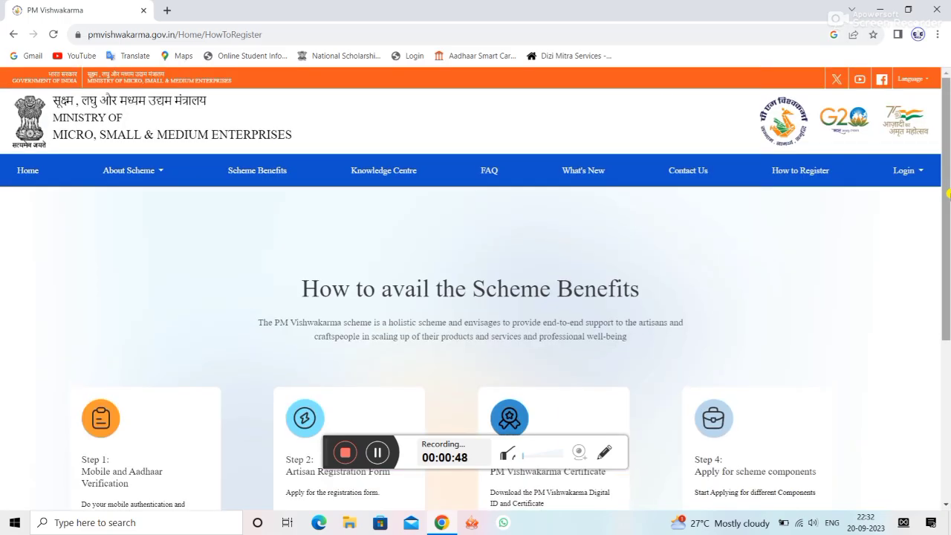
{"action": "left_click", "coordinate": [28, 173]}
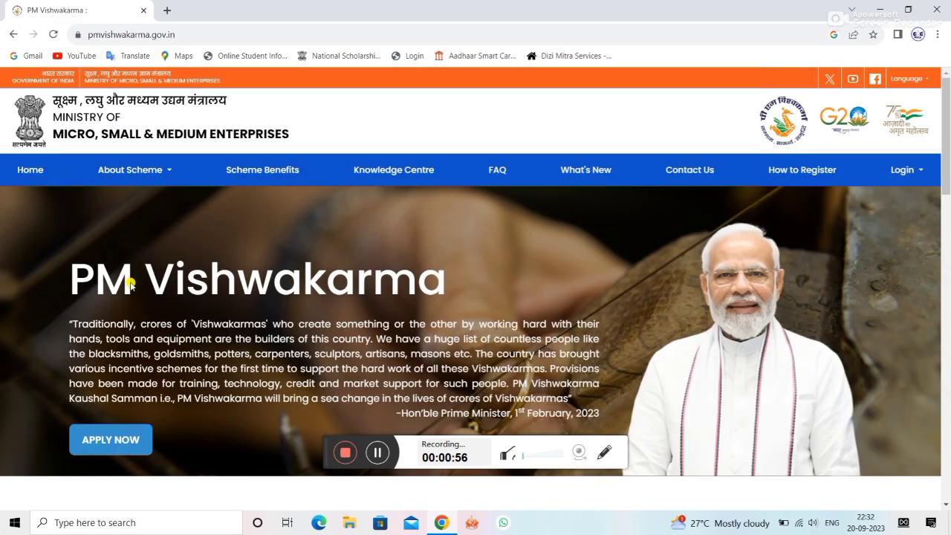
- Start a registration, answering No to both the government employee question and the credit/loan facility question, and continue
{"action": "left_click", "coordinate": [141, 441]}
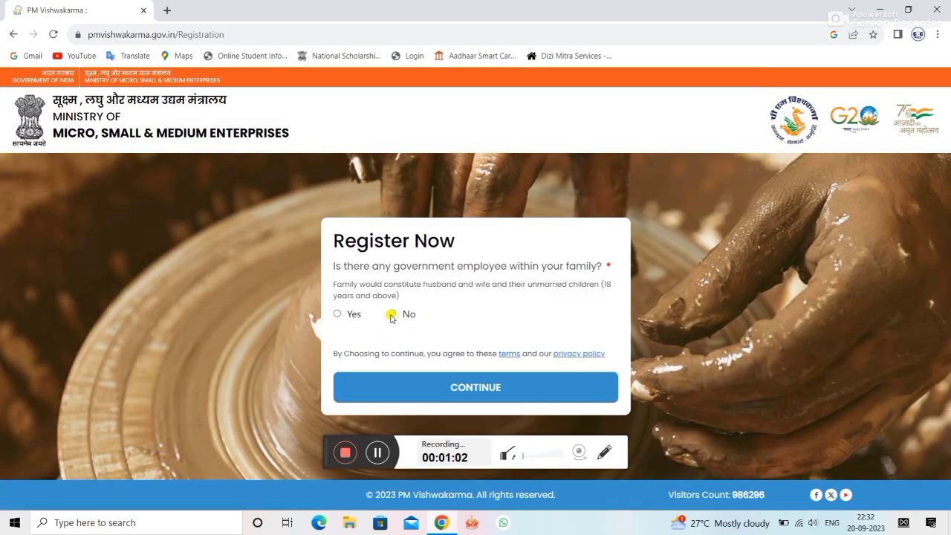
{"action": "left_click", "coordinate": [393, 314]}
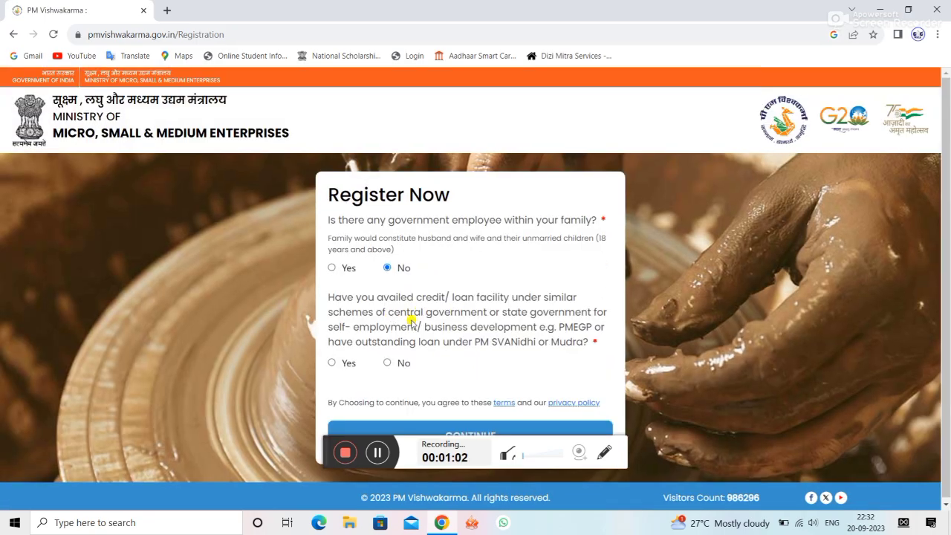
{"action": "left_click", "coordinate": [388, 362]}
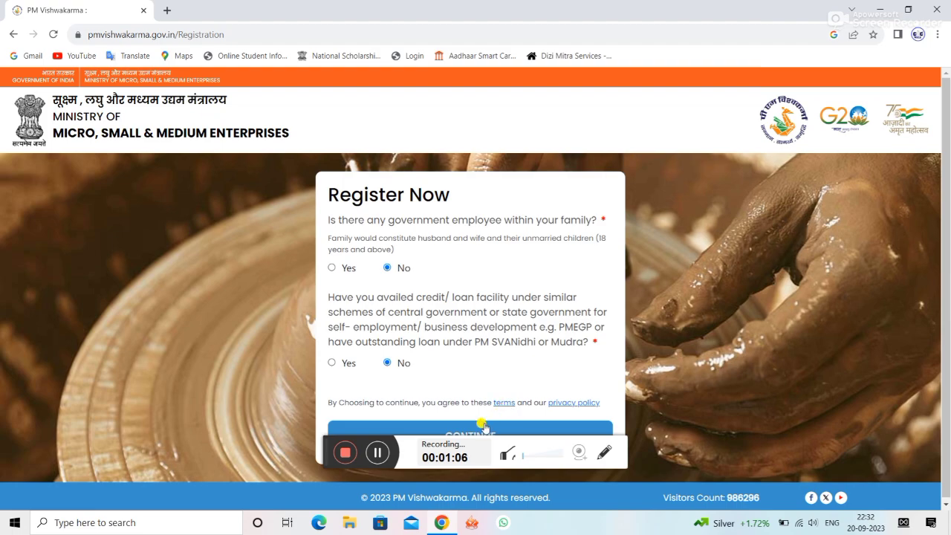
{"action": "left_click", "coordinate": [485, 428]}
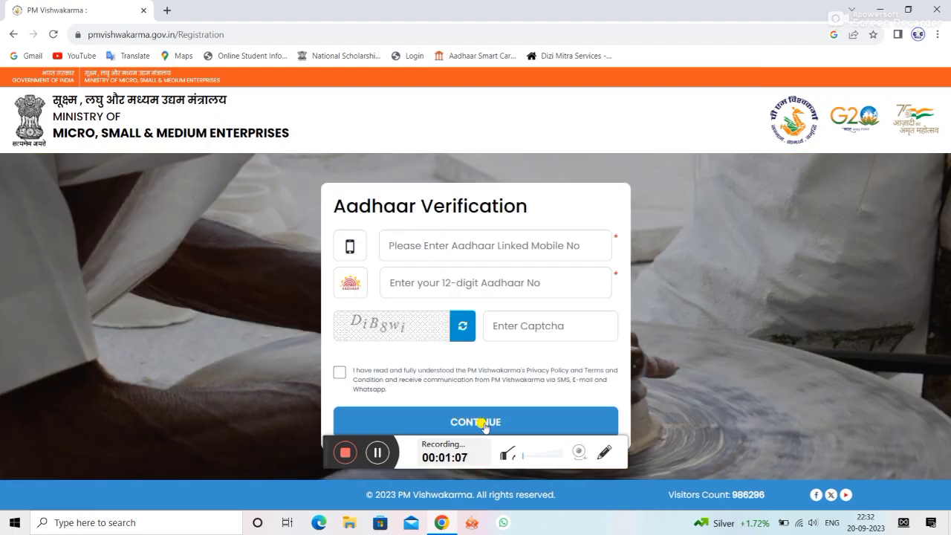
- Complete the Aadhaar verification using the linked mobile number, Aadhaar number and six-digit OTP, and consent to the biometric verification
{"action": "left_click", "coordinate": [531, 247]}
{"action": "left_click", "coordinate": [375, 453]}
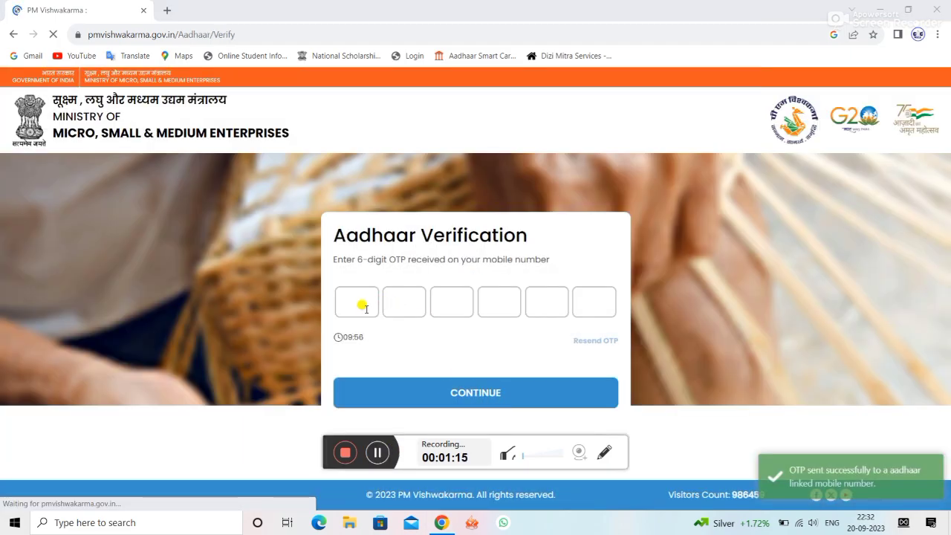
{"action": "left_click", "coordinate": [362, 302]}
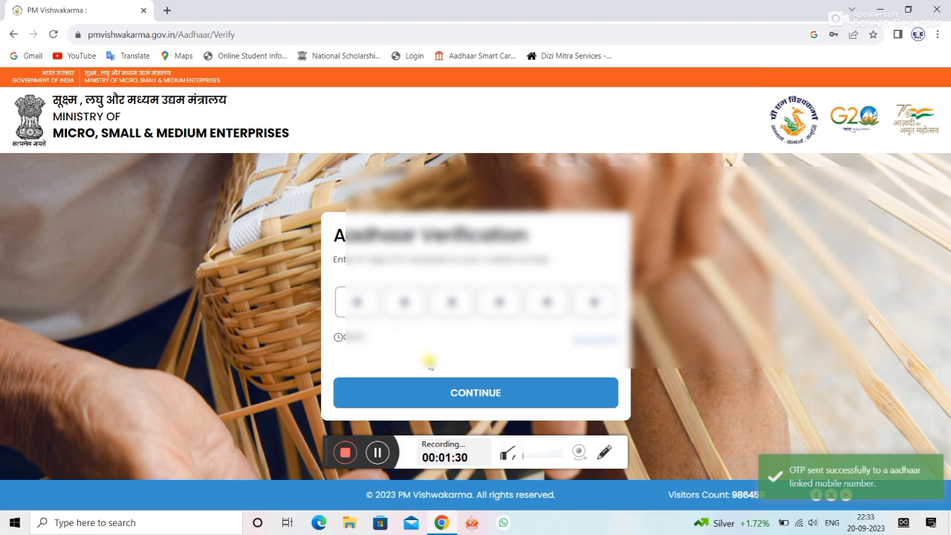
{"action": "left_click", "coordinate": [448, 394]}
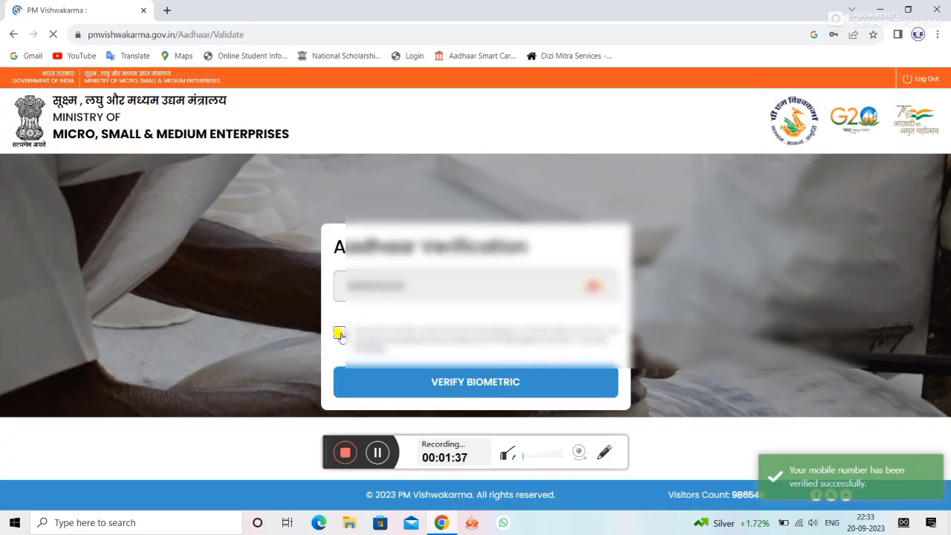
{"action": "left_click", "coordinate": [340, 334]}
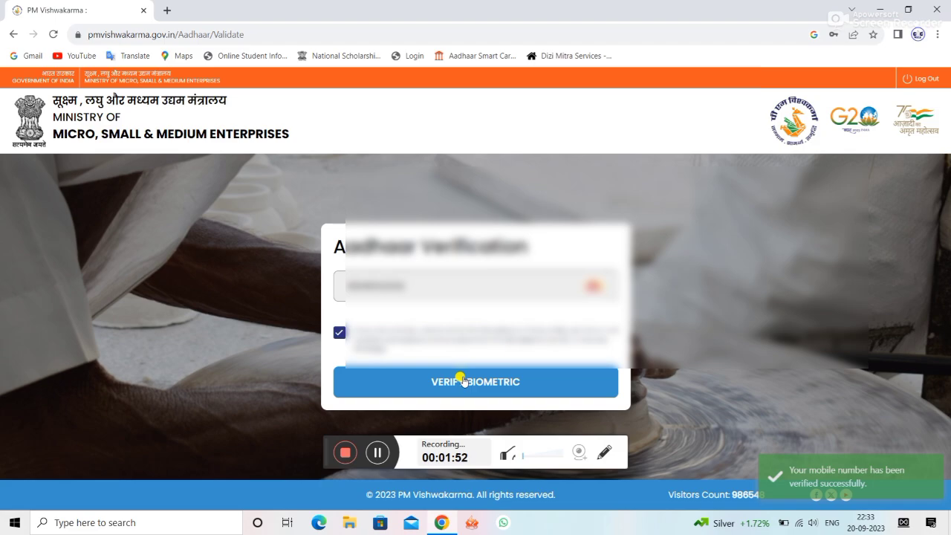
{"action": "left_click", "coordinate": [462, 380]}
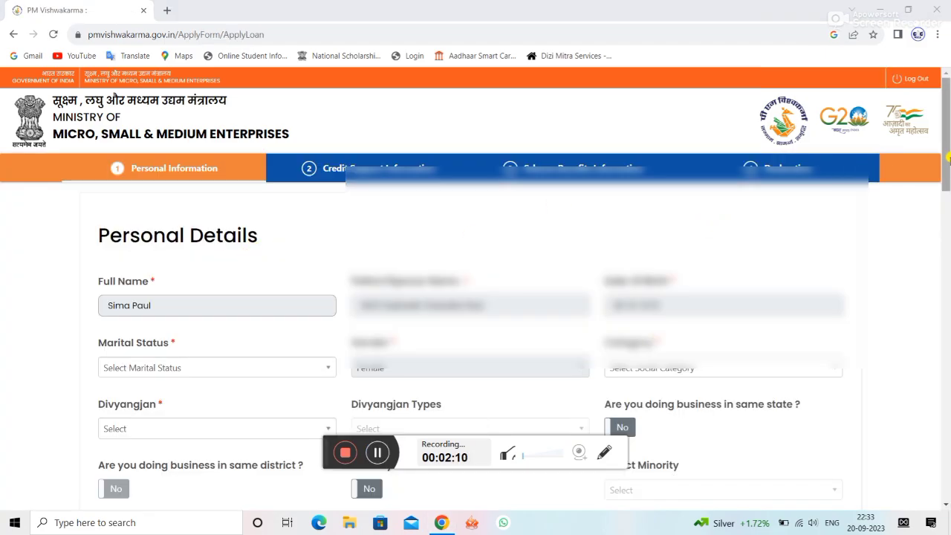
- In Personal Details, set the marital status to Widow, the category to OBC and Divyangjan to No
{"action": "left_click_drag", "start_coordinate": [949, 157], "coordinate": [949, 226]}
{"action": "left_click", "coordinate": [297, 102]}
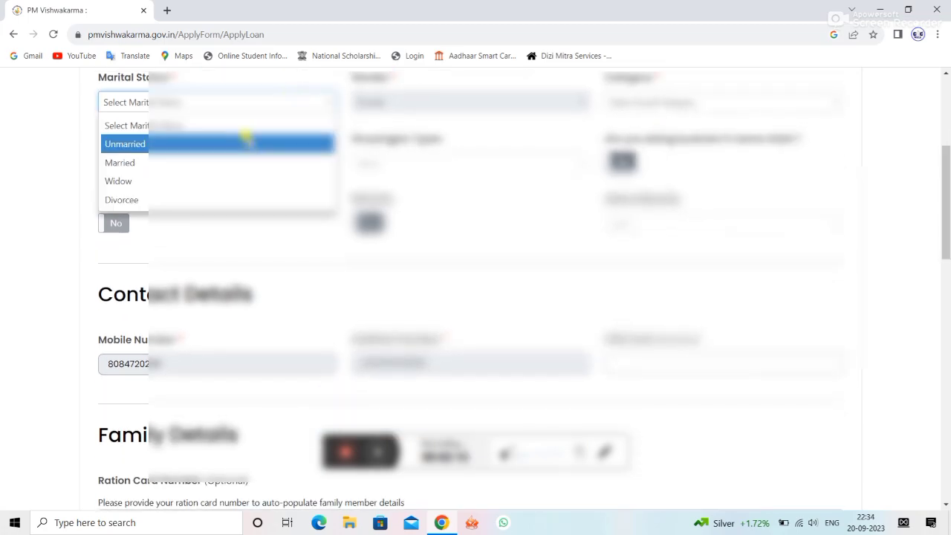
{"action": "left_click", "coordinate": [149, 182]}
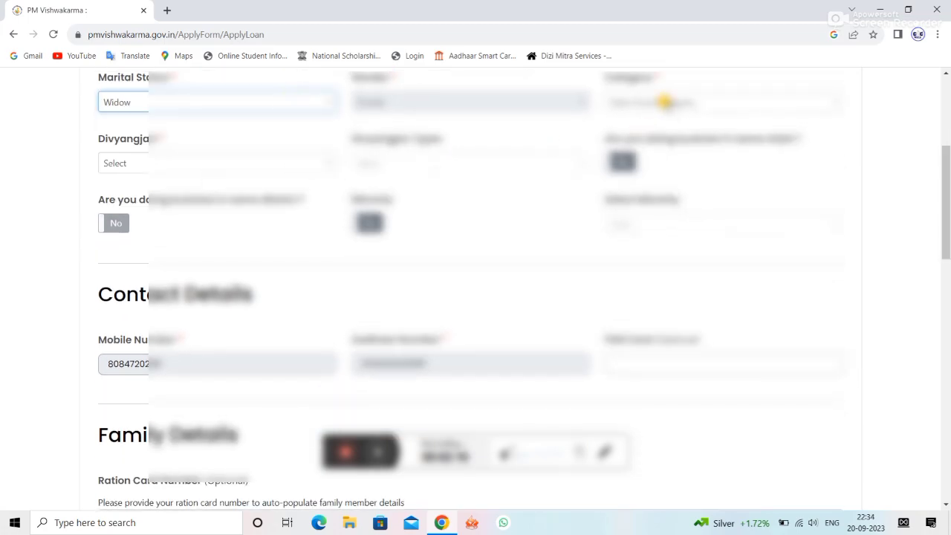
{"action": "left_click", "coordinate": [664, 102]}
{"action": "left_click", "coordinate": [632, 195]}
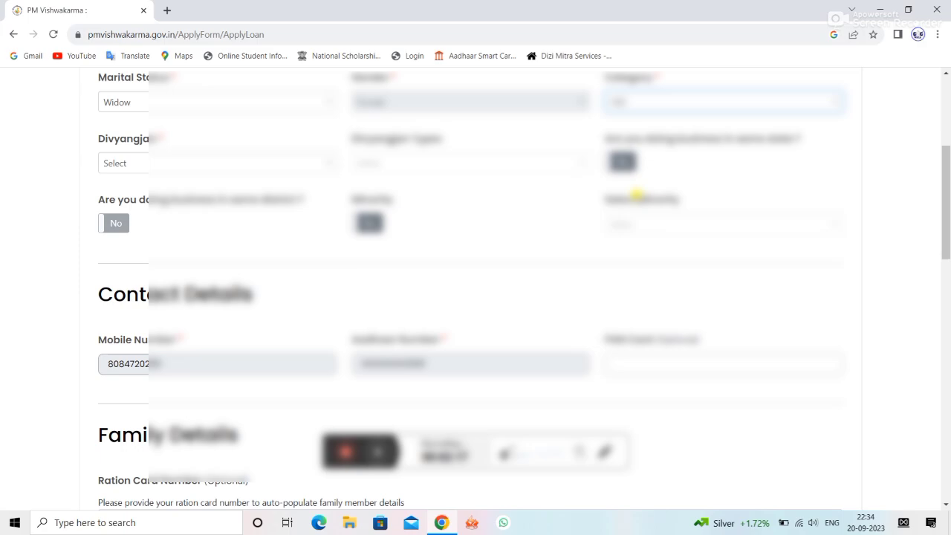
{"action": "left_click", "coordinate": [148, 165]}
{"action": "left_click", "coordinate": [138, 223]}
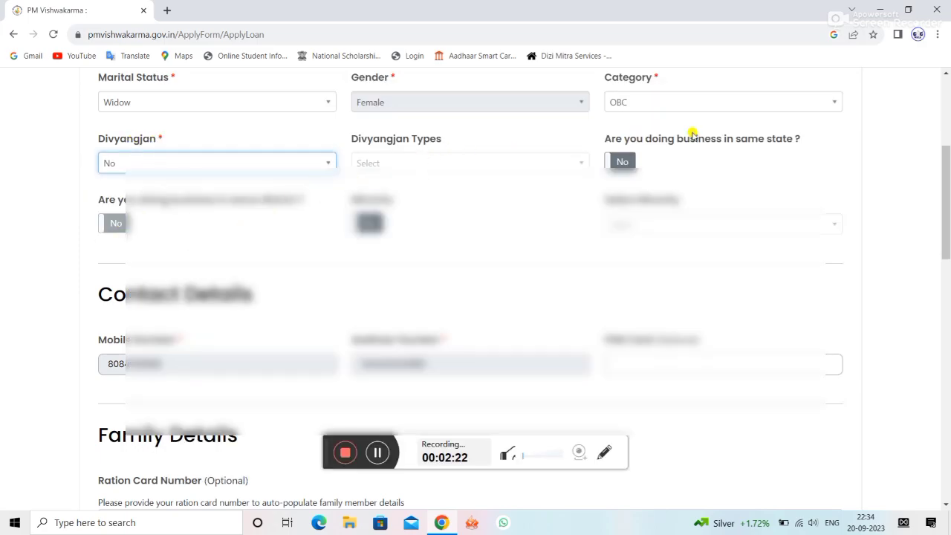
- Set doing business in the same state and in the same district to Yes, leaving Minority at No
{"action": "left_click", "coordinate": [621, 162]}
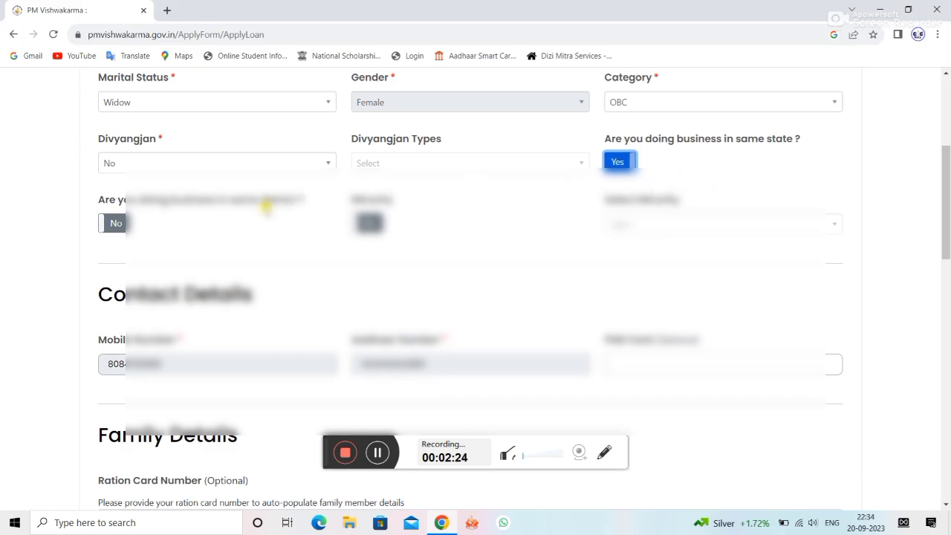
{"action": "left_click", "coordinate": [119, 223]}
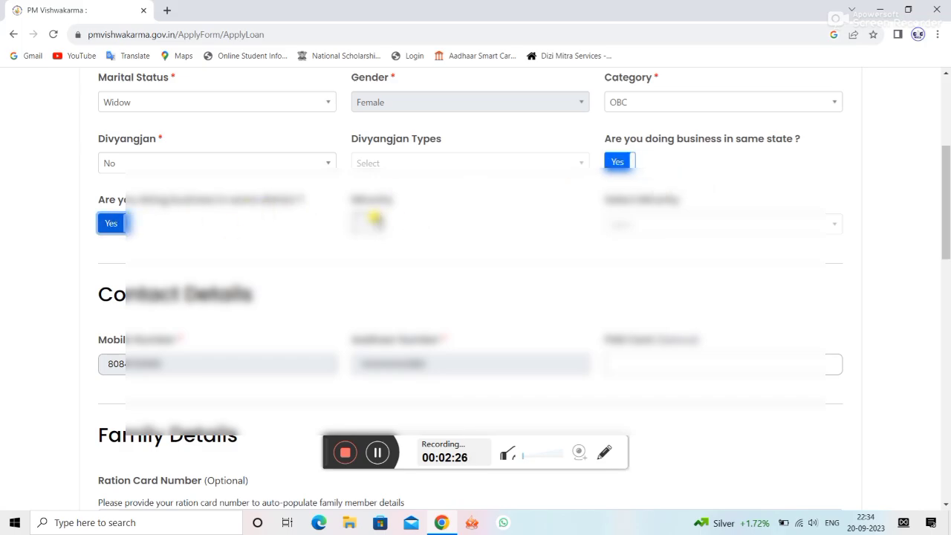
{"action": "left_click", "coordinate": [370, 223]}
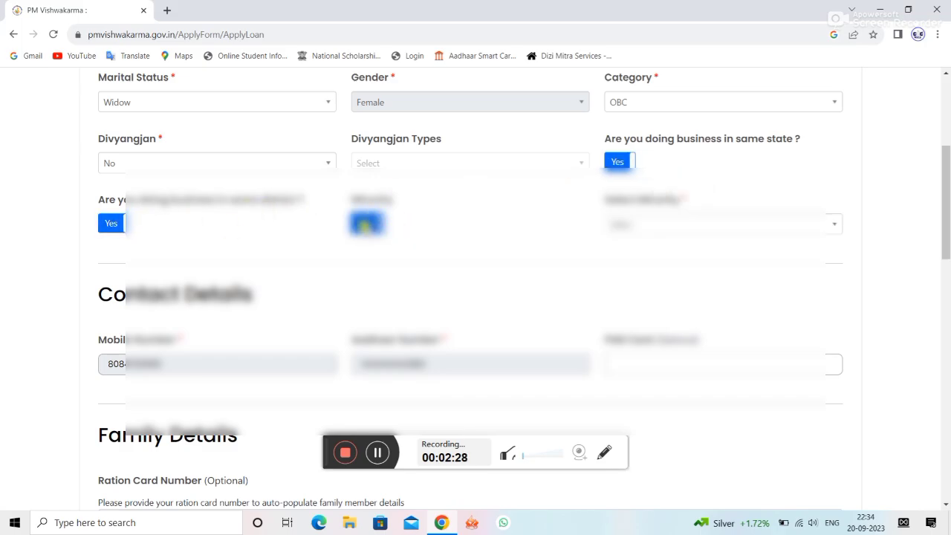
{"action": "left_click", "coordinate": [367, 224]}
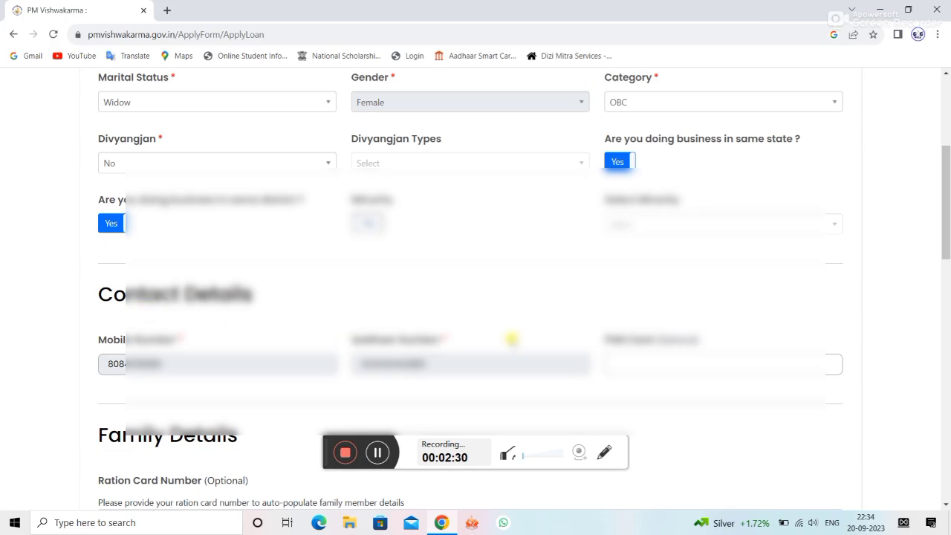
- Set the current address to Same as Aadhaar Address and answer Yes to coming under a Gram Panchayat
{"action": "left_click_drag", "start_coordinate": [948, 223], "coordinate": [948, 360]}
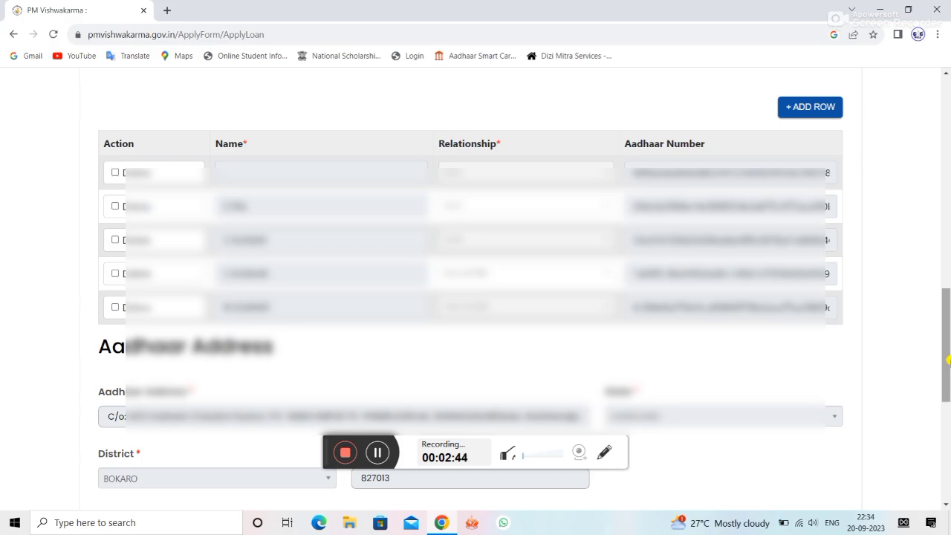
{"action": "left_click_drag", "start_coordinate": [948, 360], "coordinate": [946, 413]}
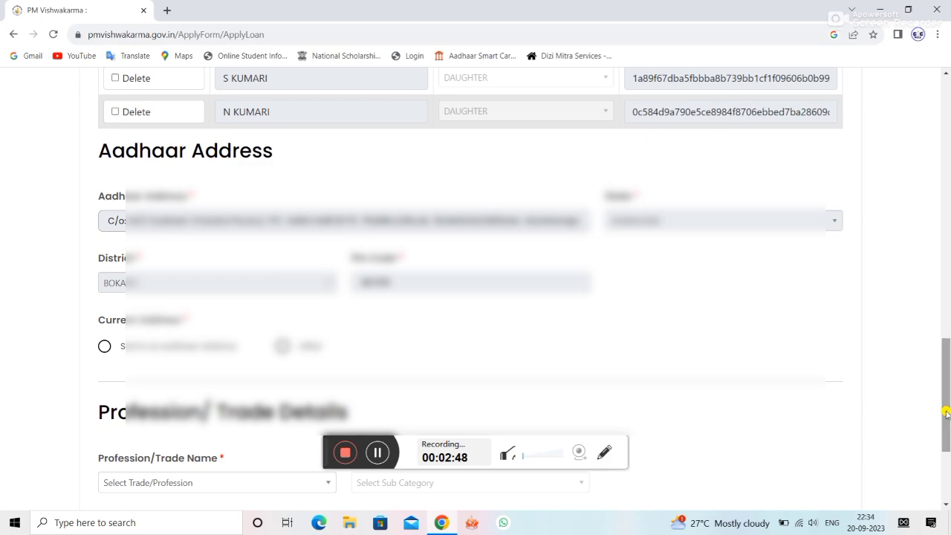
{"action": "left_click", "coordinate": [104, 346]}
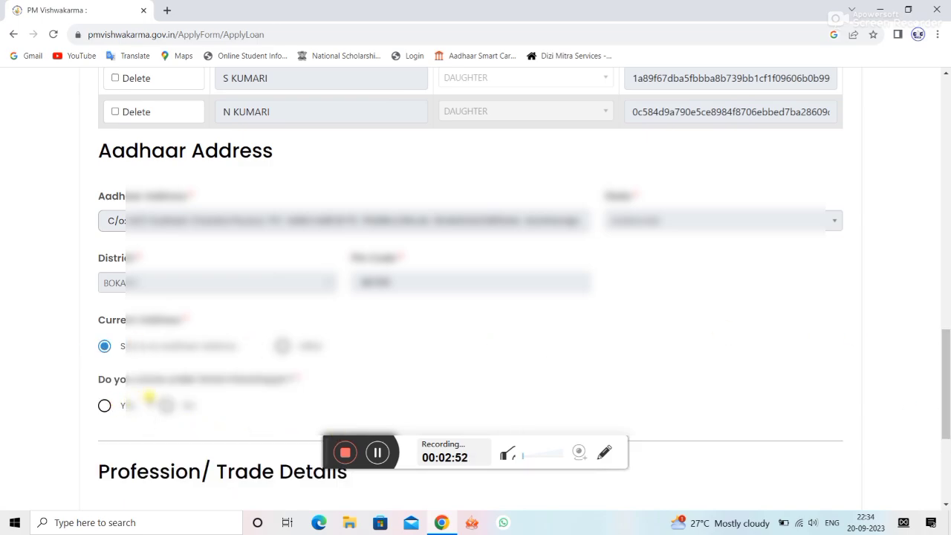
{"action": "left_click", "coordinate": [104, 405]}
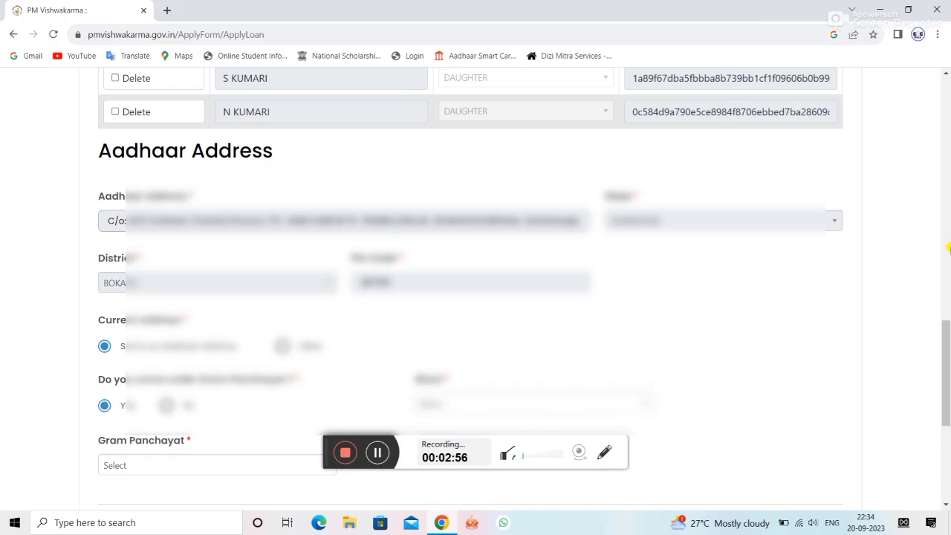
- Select the applicant's block and Gram Panchayat in the address section, finding the panchayat by searching for its name
{"action": "left_click_drag", "start_coordinate": [945, 335], "coordinate": [945, 390]}
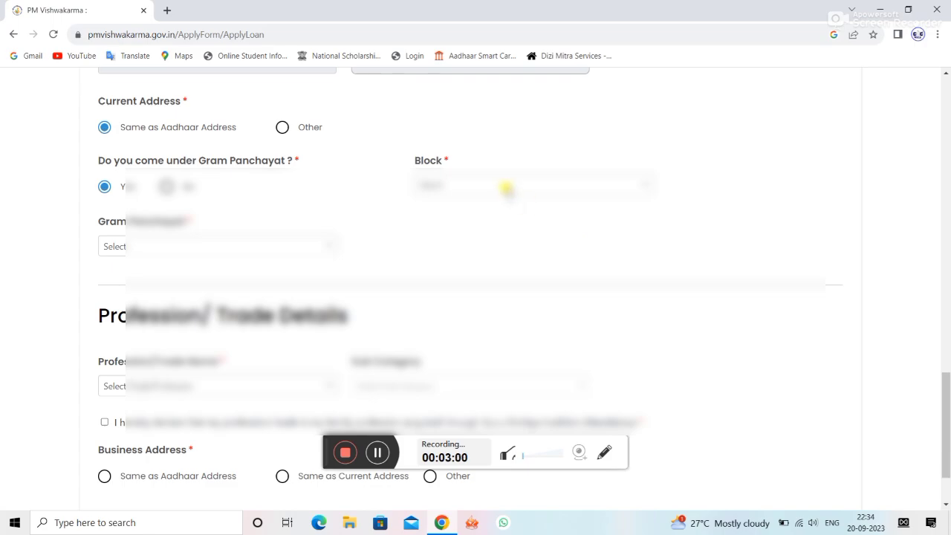
{"action": "left_click", "coordinate": [505, 187]}
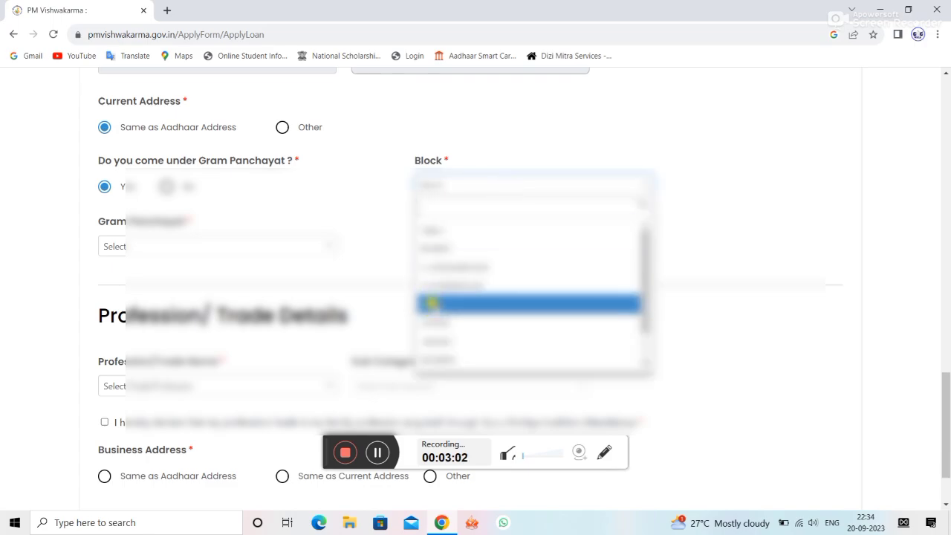
{"action": "left_click", "coordinate": [431, 306]}
{"action": "left_click", "coordinate": [248, 248]}
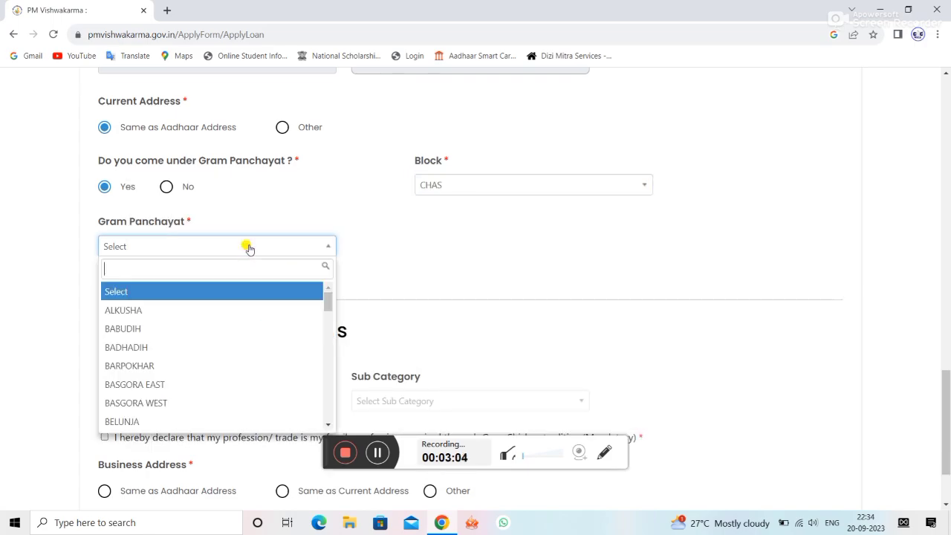
{"action": "type", "text": "n"}
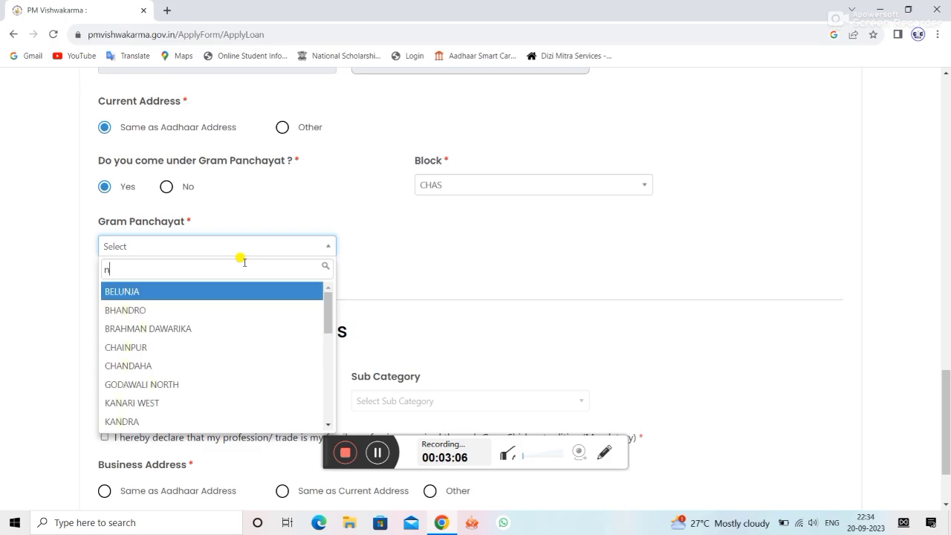
{"action": "type", "text": "ara"}
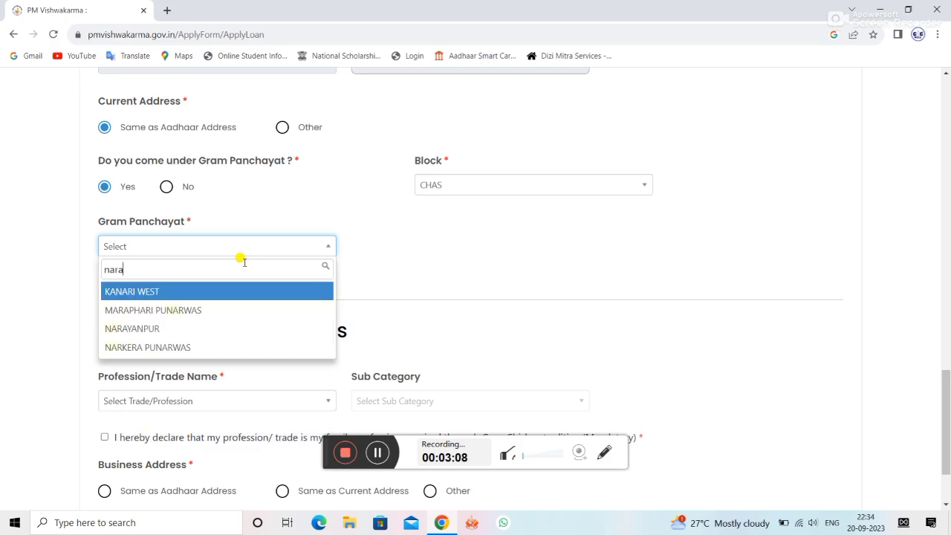
{"action": "type", "text": "yan"}
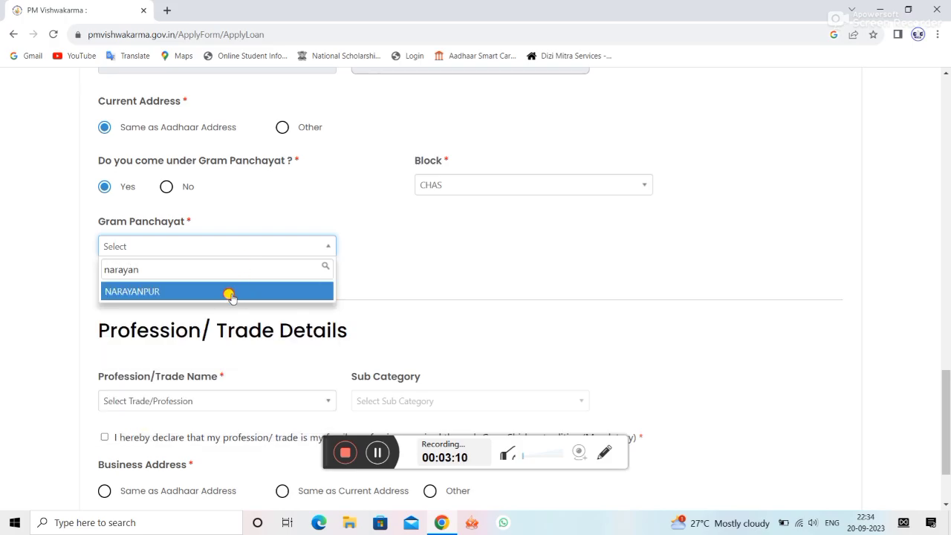
{"action": "left_click", "coordinate": [230, 293]}
- In Profession/Trade Details, set the profession/trade name to Tailor (Darzi)
{"action": "left_click", "coordinate": [212, 384]}
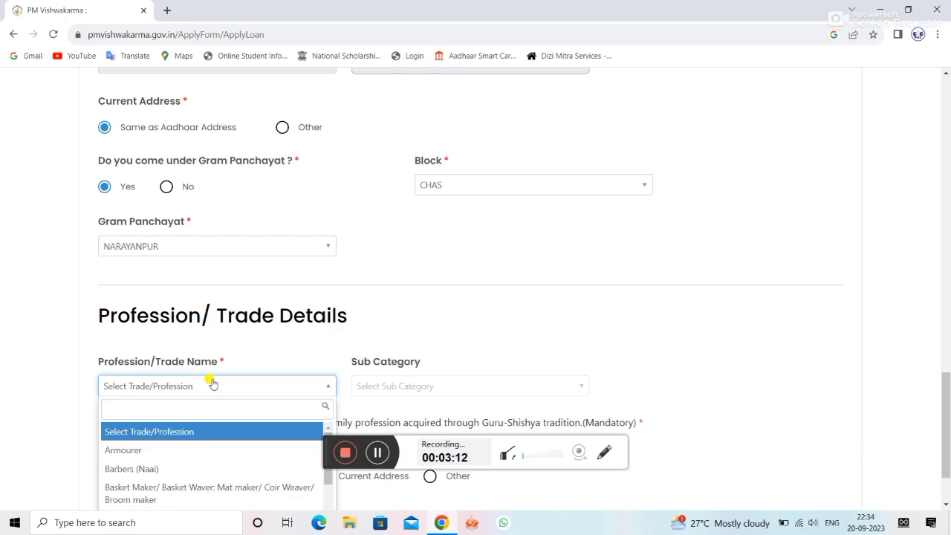
{"action": "left_click_drag", "start_coordinate": [947, 402], "coordinate": [948, 442]}
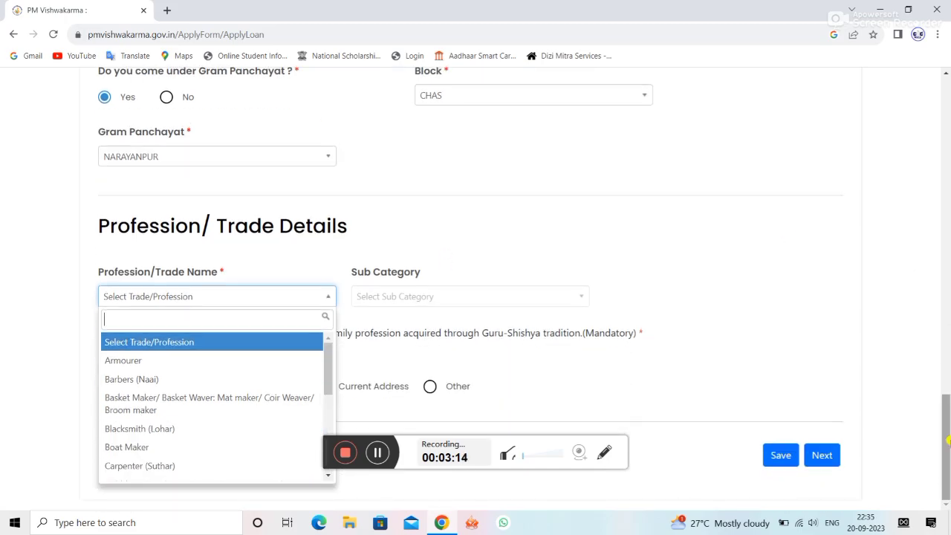
{"action": "key", "text": "Down"}
{"action": "key", "text": "Down"}
{"action": "key", "text": "Down"}
{"action": "key", "text": "Down"}
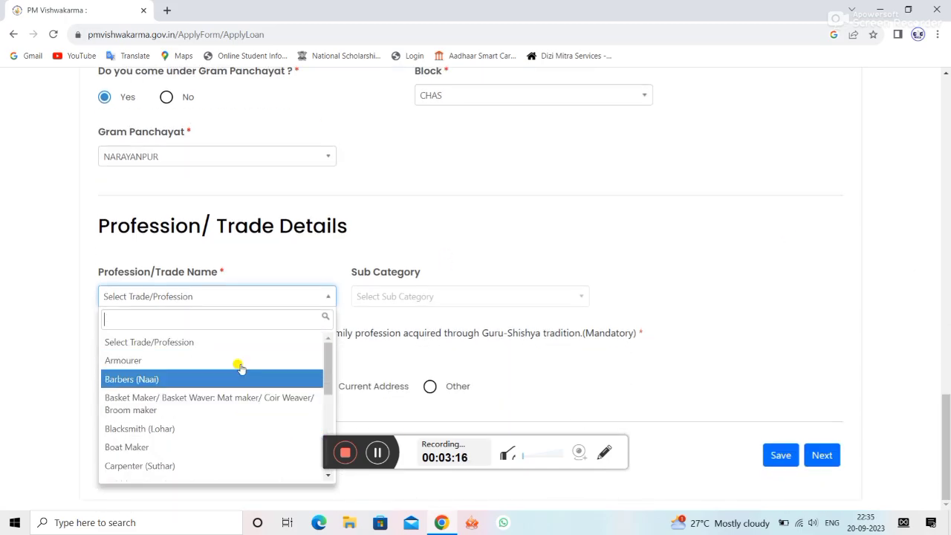
{"action": "scroll", "coordinate": [238, 366], "scroll_direction": "down", "scroll_amount": 1}
{"action": "key", "text": "Down"}
{"action": "key", "text": "Down"}
{"action": "key", "text": "Down"}
{"action": "key", "text": "Down"}
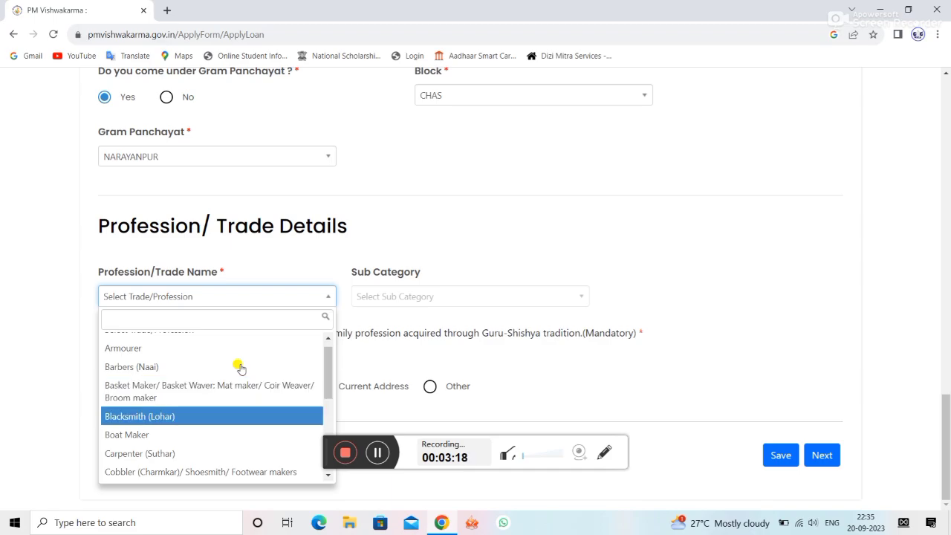
{"action": "scroll", "coordinate": [238, 366], "scroll_direction": "down", "scroll_amount": 1}
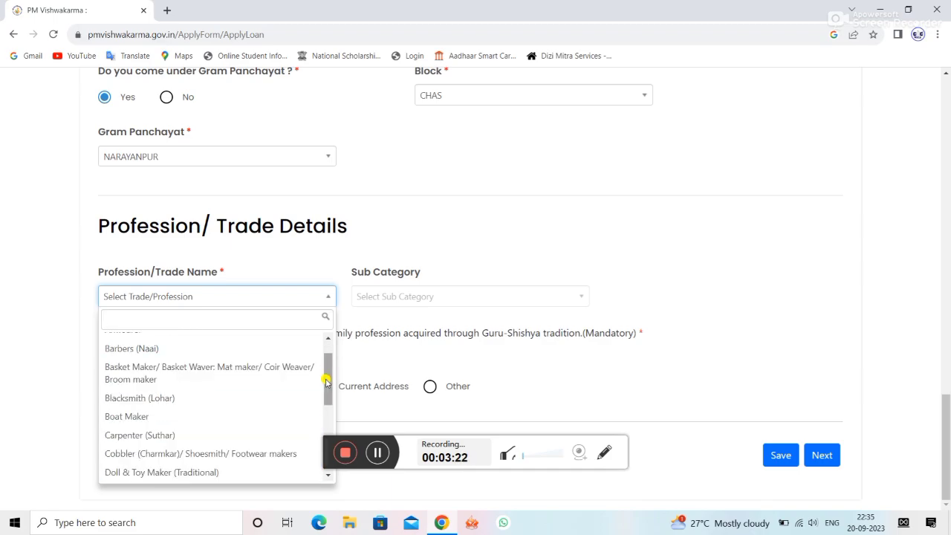
{"action": "left_click_drag", "start_coordinate": [328, 381], "coordinate": [336, 449]}
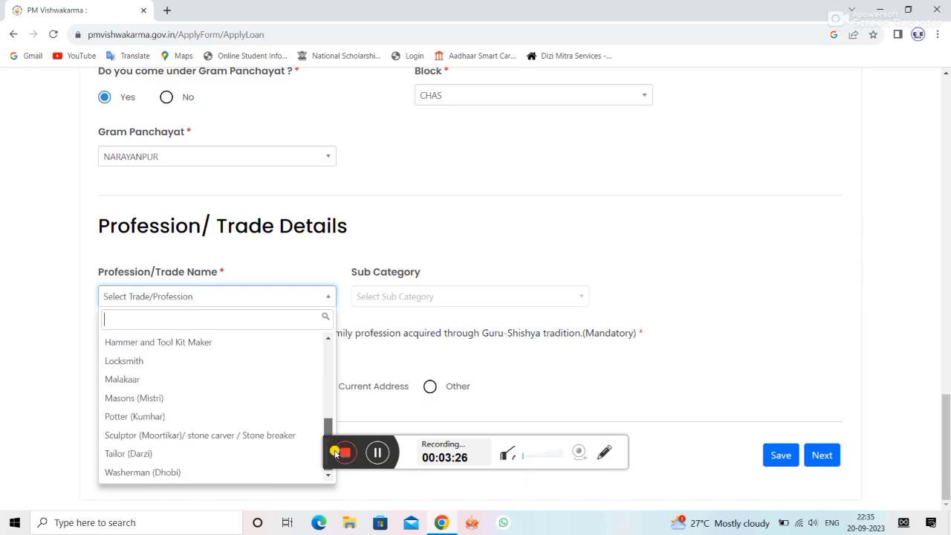
{"action": "left_click", "coordinate": [214, 453]}
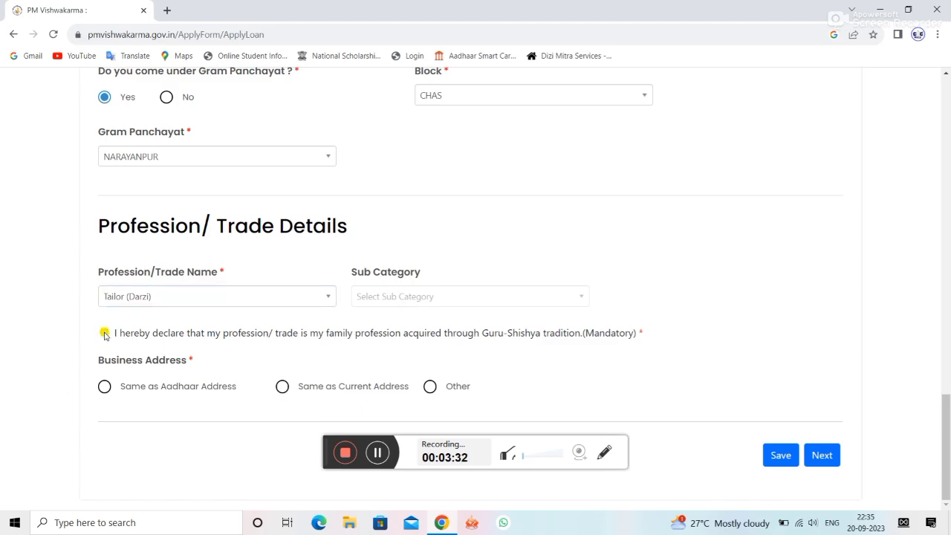
- Accept the family-profession declaration with the business address Same as Aadhaar Address, and try to save the form and continue
{"action": "left_click", "coordinate": [106, 389]}
{"action": "left_click", "coordinate": [782, 456]}
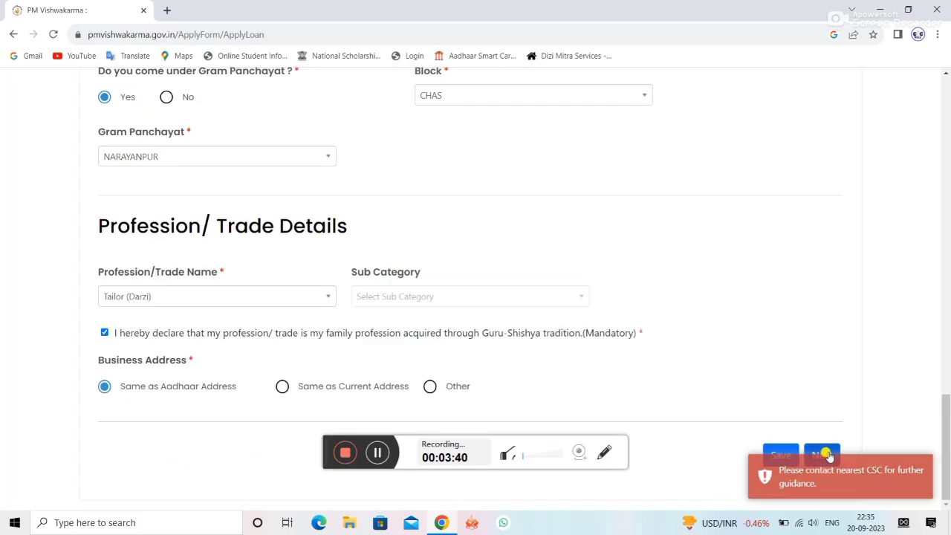
{"action": "left_click", "coordinate": [825, 453]}
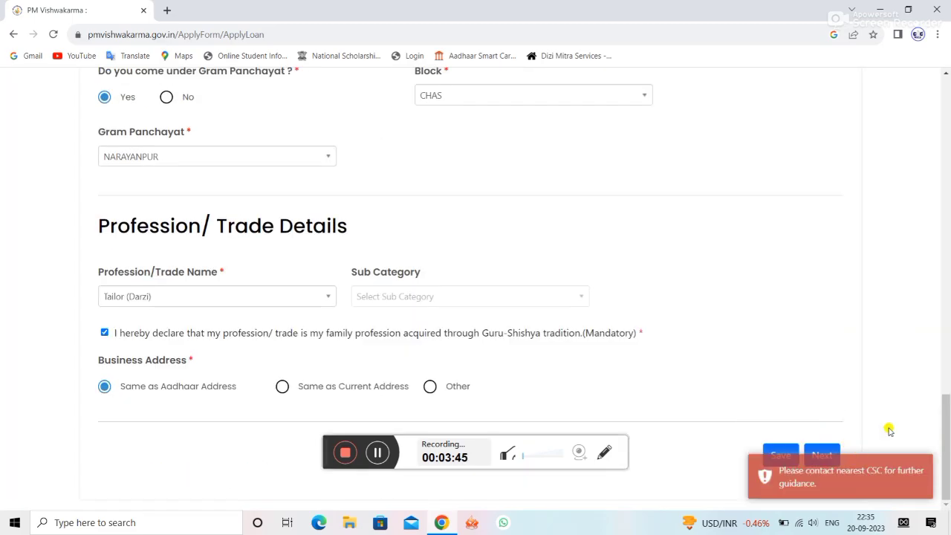
- Review the filled-in sections from trade details up to Personal Details and try to continue to the next part of the form
{"action": "left_click", "coordinate": [949, 272]}
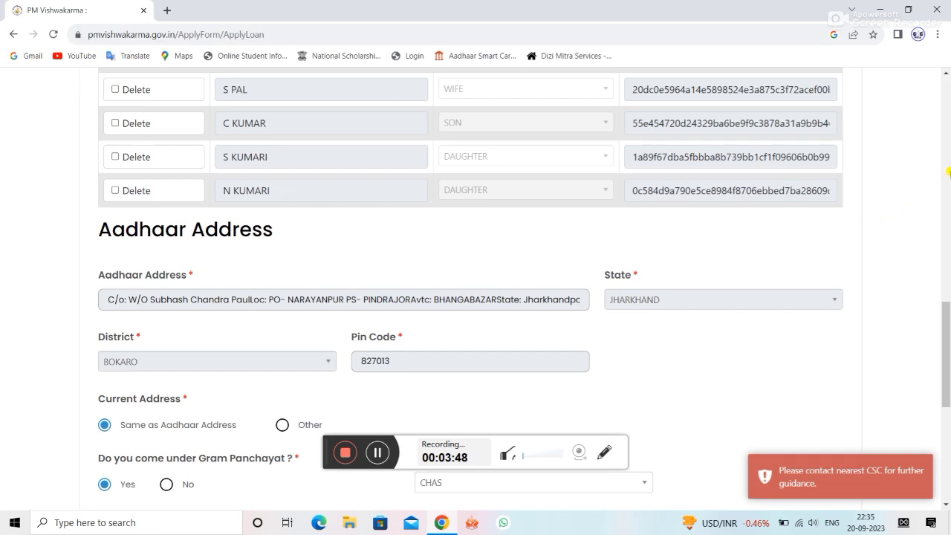
{"action": "left_click", "coordinate": [949, 173]}
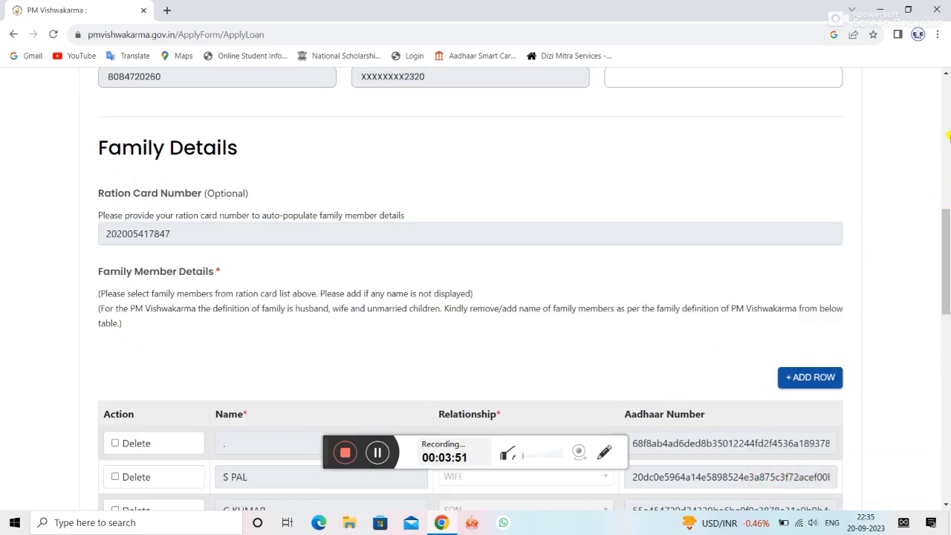
{"action": "left_click", "coordinate": [949, 136]}
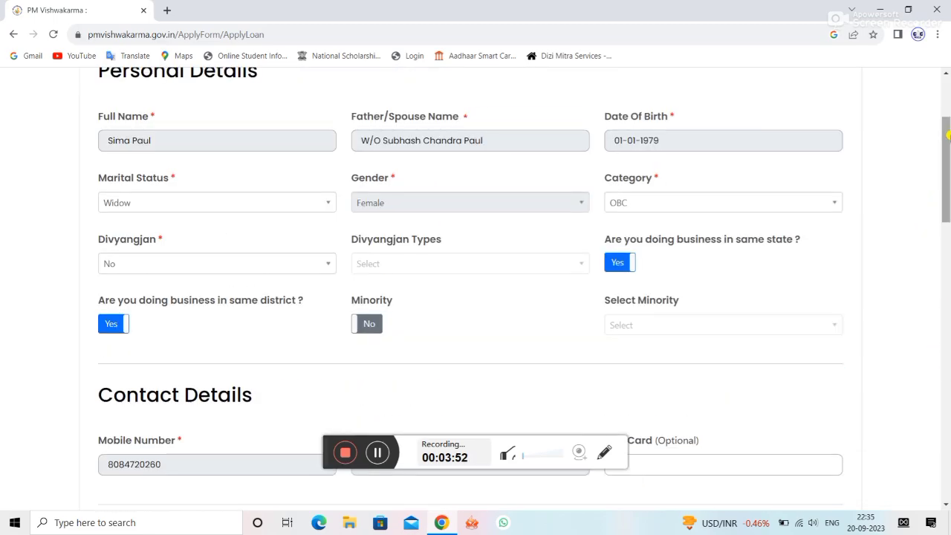
{"action": "left_click", "coordinate": [947, 91]}
{"action": "left_click_drag", "start_coordinate": [948, 93], "coordinate": [948, 440]}
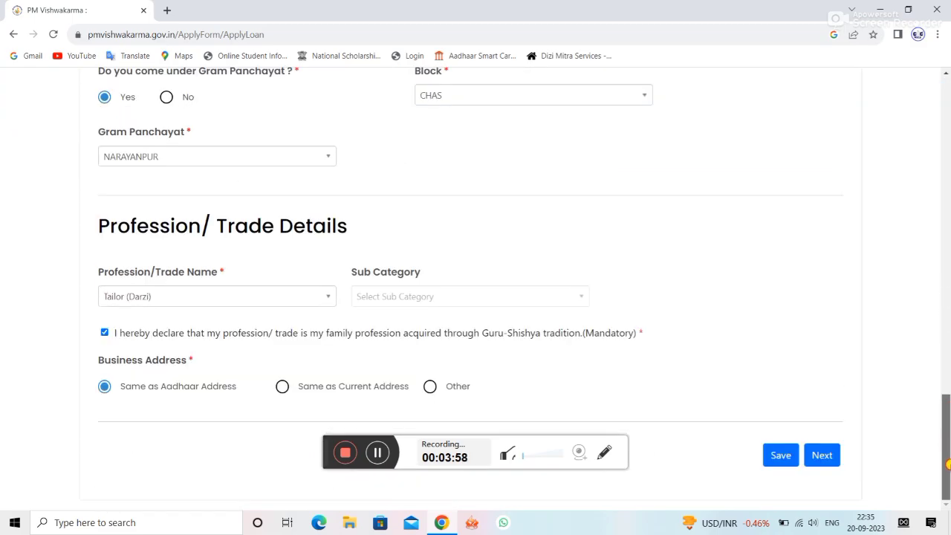
{"action": "left_click", "coordinate": [817, 457]}
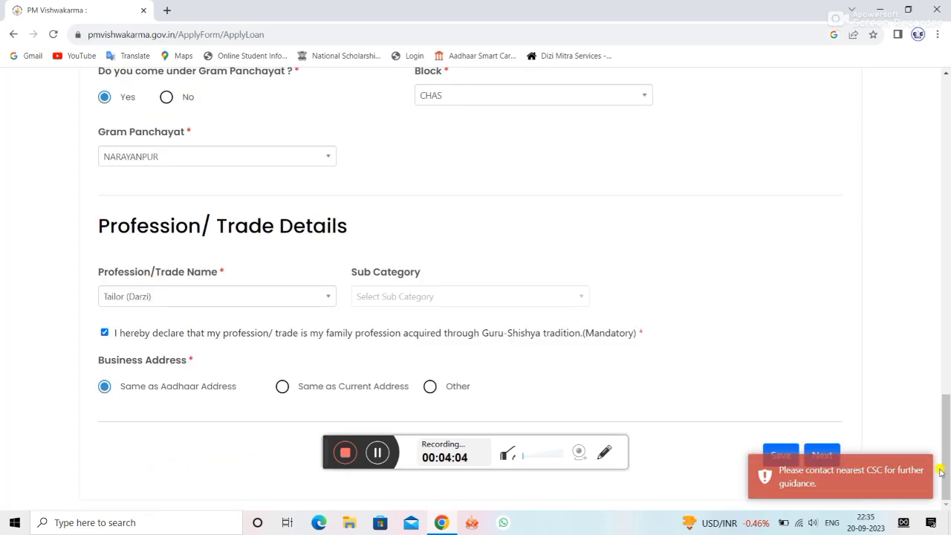
{"action": "left_click", "coordinate": [379, 452]}
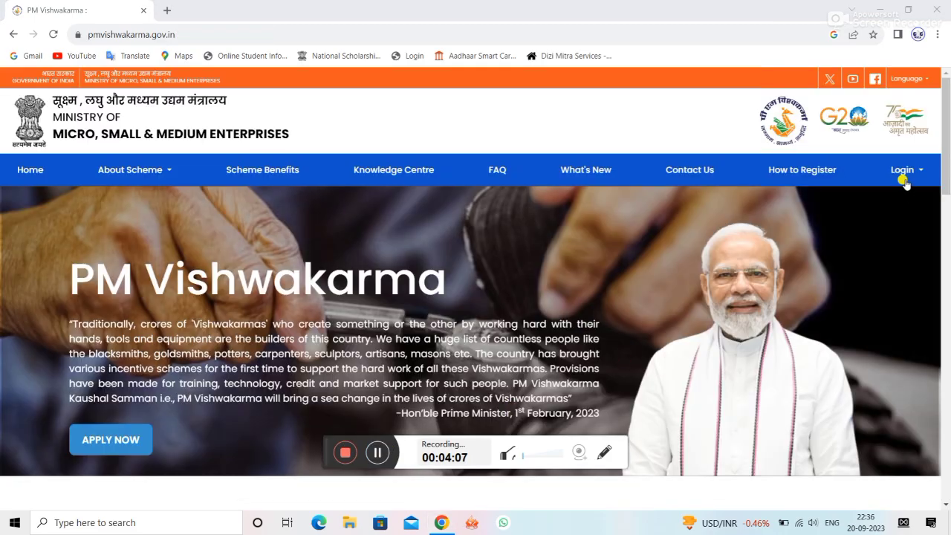
- From the PM Vishwakarma home page, open the CSC login for registering artisans
{"action": "left_click", "coordinate": [902, 172]}
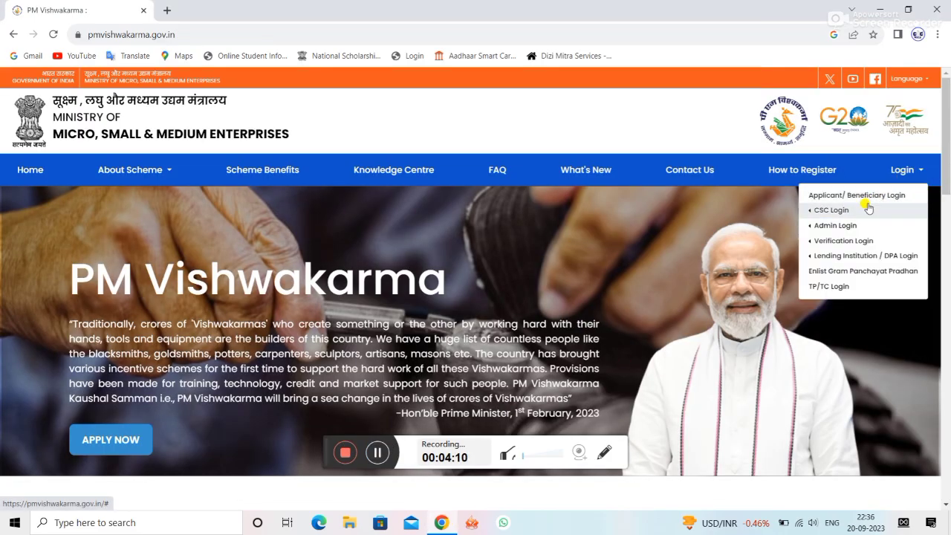
{"action": "mouse_move", "coordinate": [863, 209]}
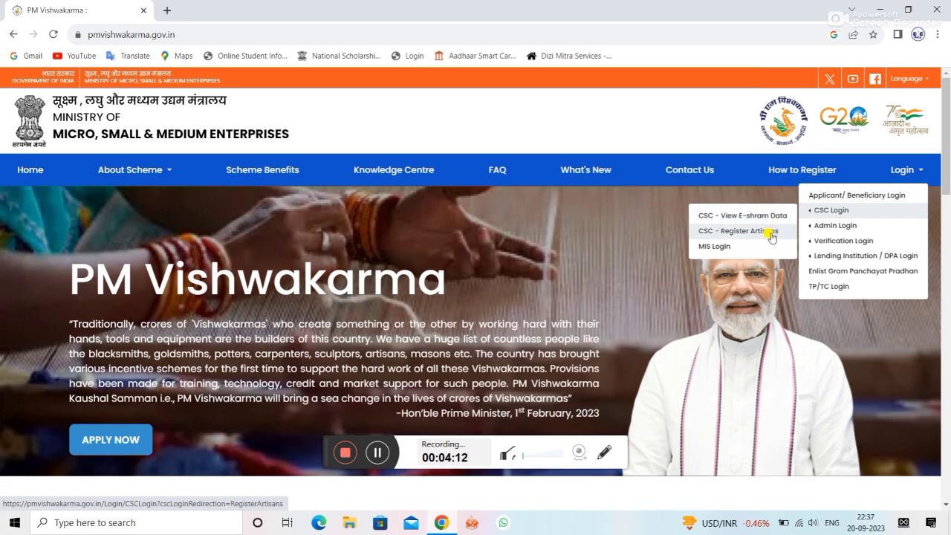
{"action": "left_click", "coordinate": [771, 235]}
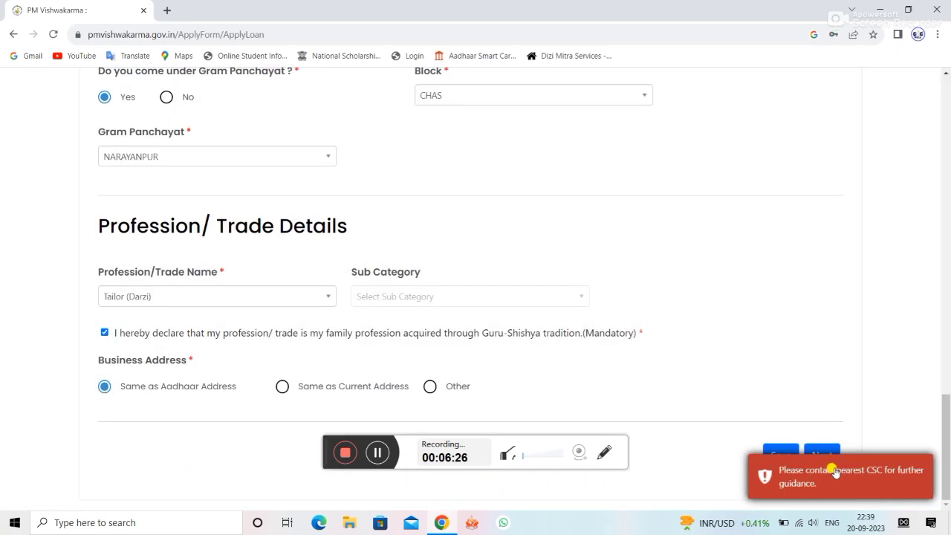
- Try once more to continue from the completed Tailor application form to its next section
{"action": "left_click", "coordinate": [824, 455]}
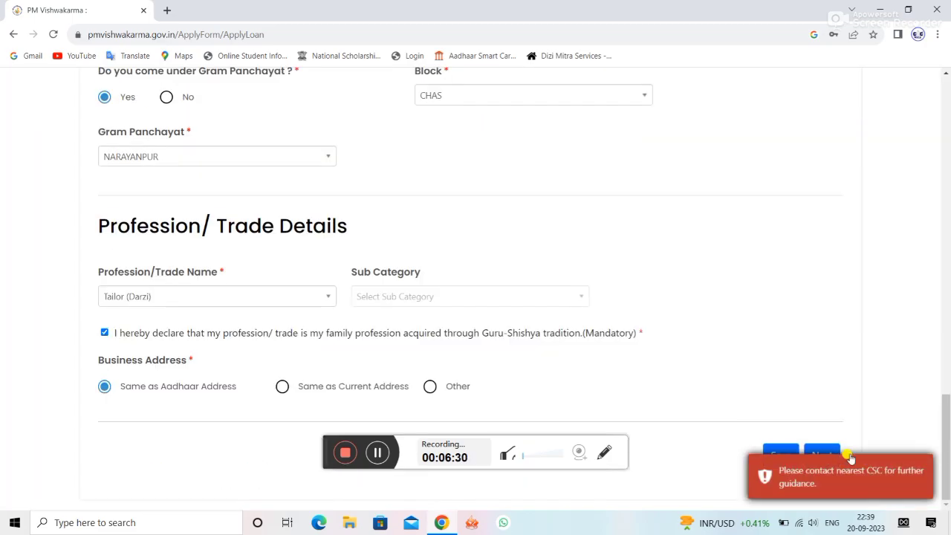
{"action": "left_click", "coordinate": [378, 453]}
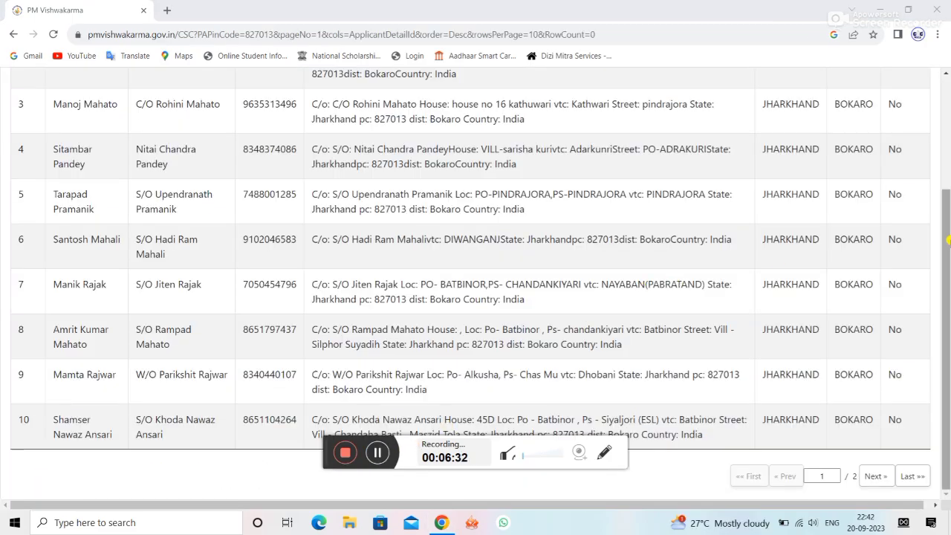
- Look over the CSC applicant list and open the Enlist Gram Panchayat Pradhan login from the site's home page
{"action": "left_click", "coordinate": [948, 177]}
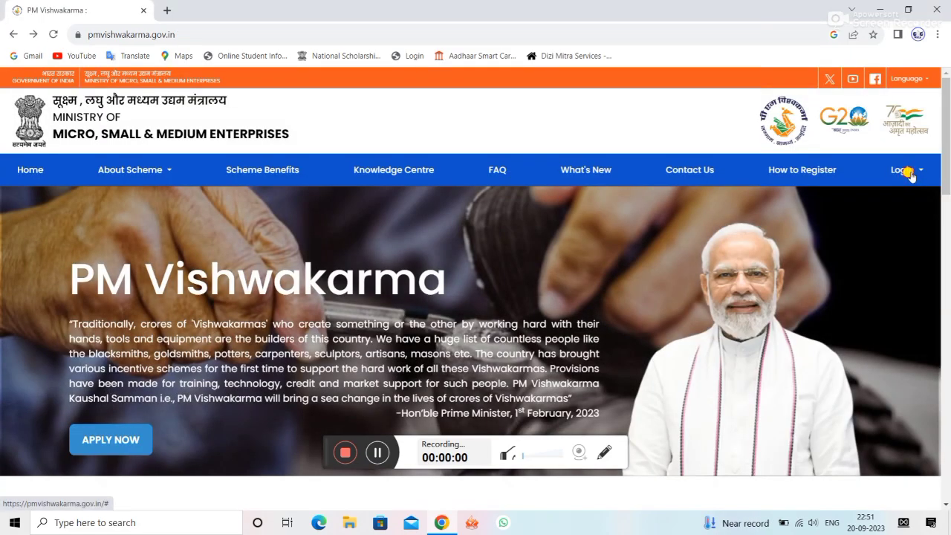
{"action": "left_click", "coordinate": [905, 170]}
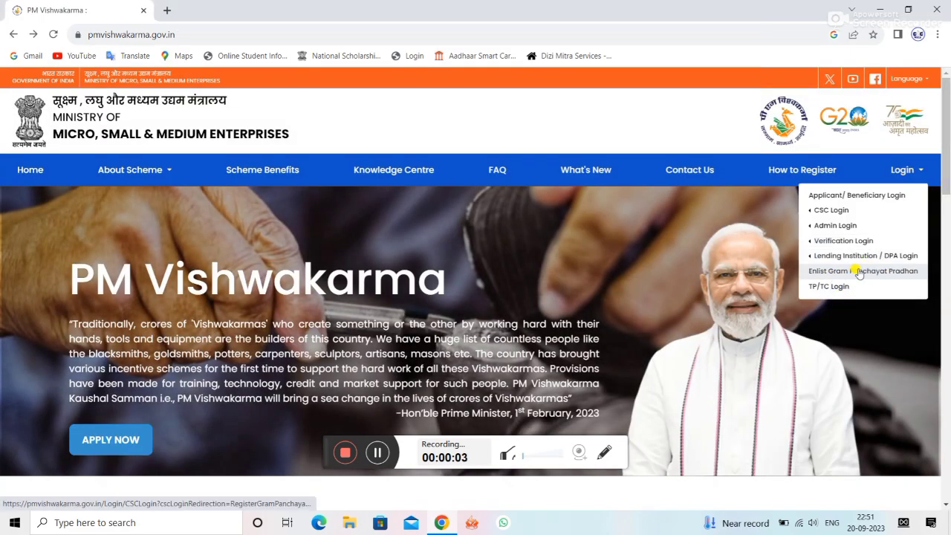
{"action": "left_click", "coordinate": [856, 272]}
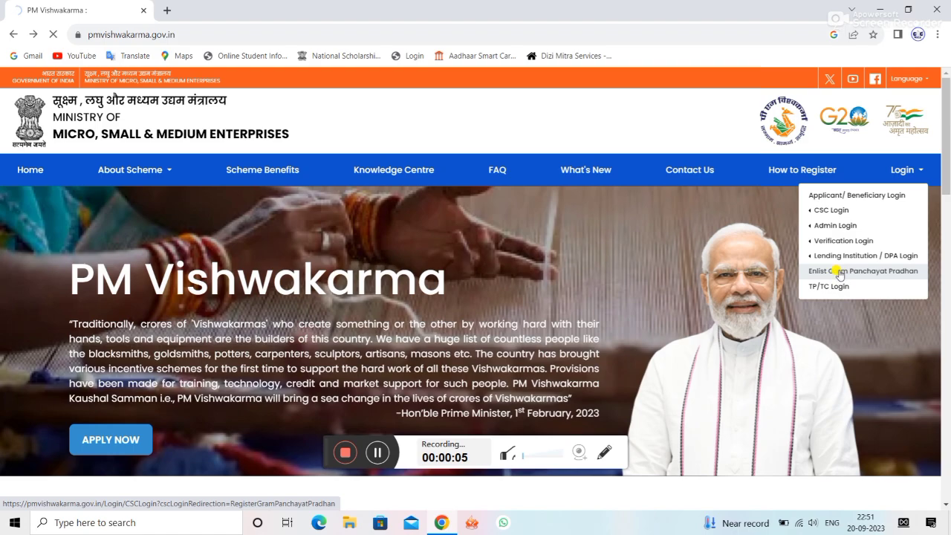